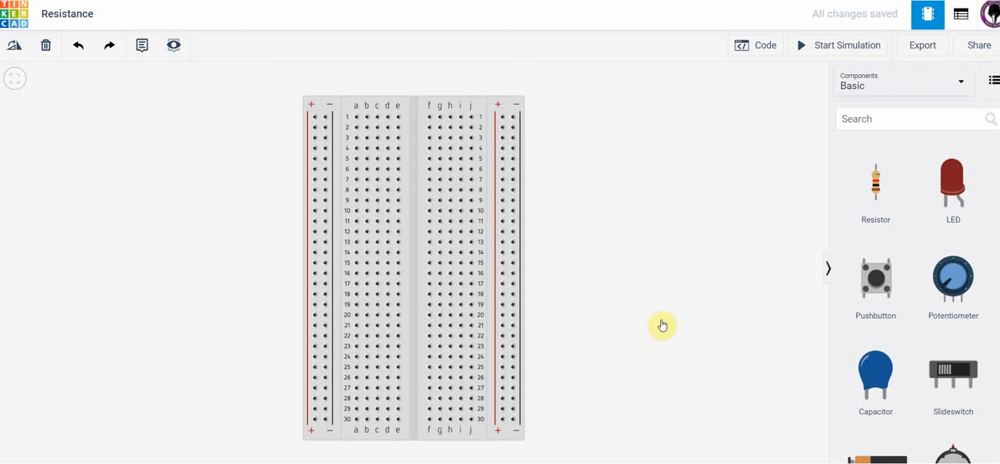
Place a resistor vertically on the breadboard in column f, spanning rows 13 to 17.
click(367, 367)
key(Escape)
drag(879, 181, 429, 268)
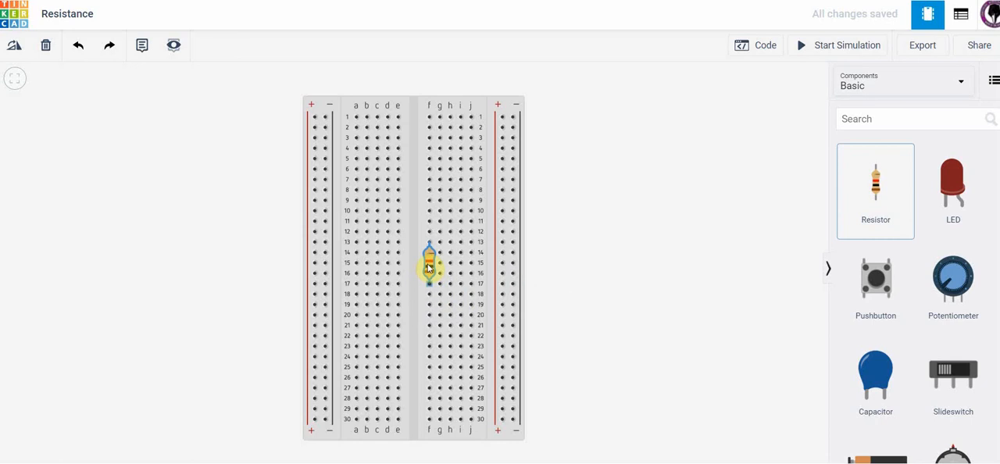
drag(429, 269, 429, 268)
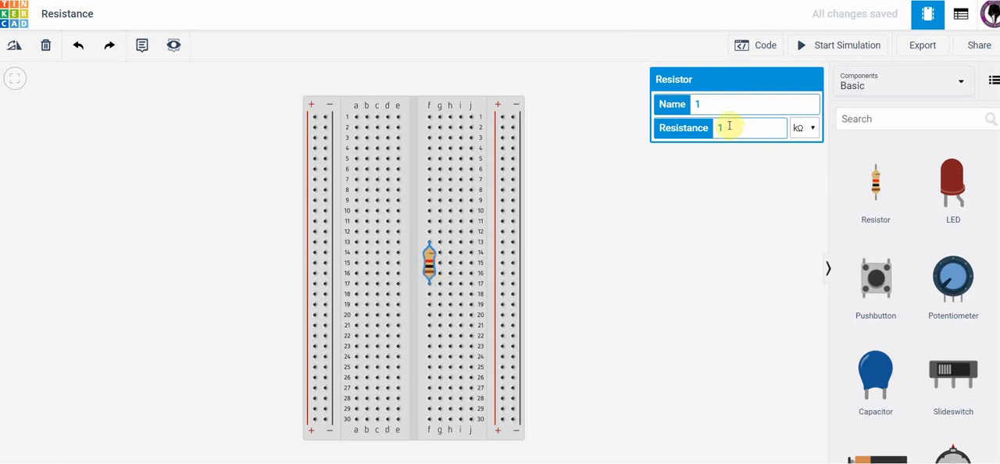
Set the resistor's resistance to 220 Ω.
click(813, 129)
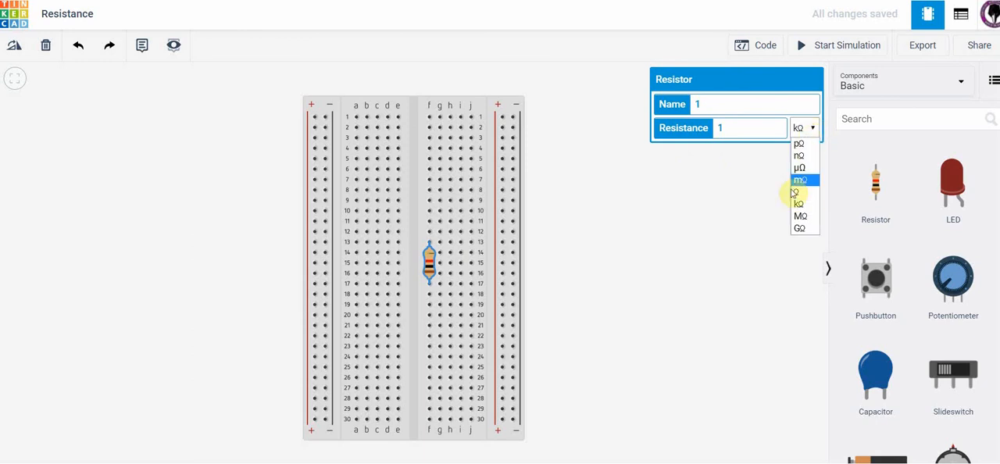
click(796, 192)
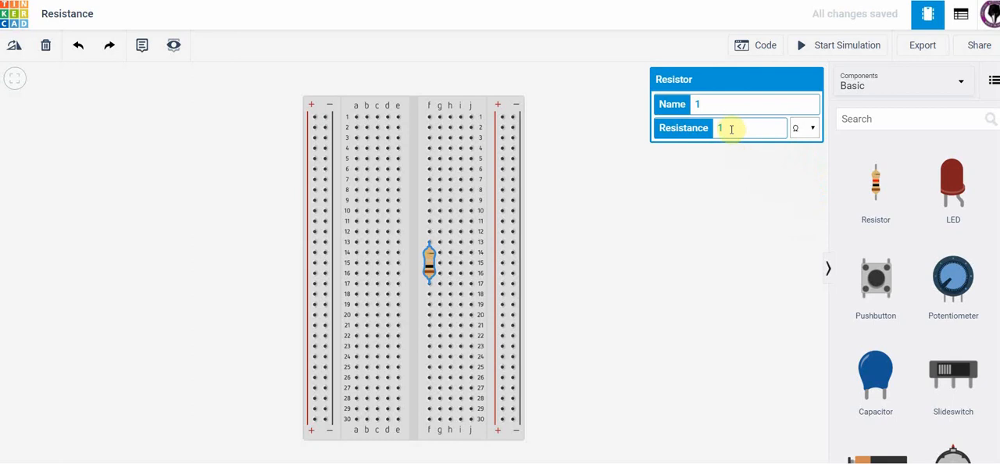
drag(731, 125, 695, 138)
text(220)
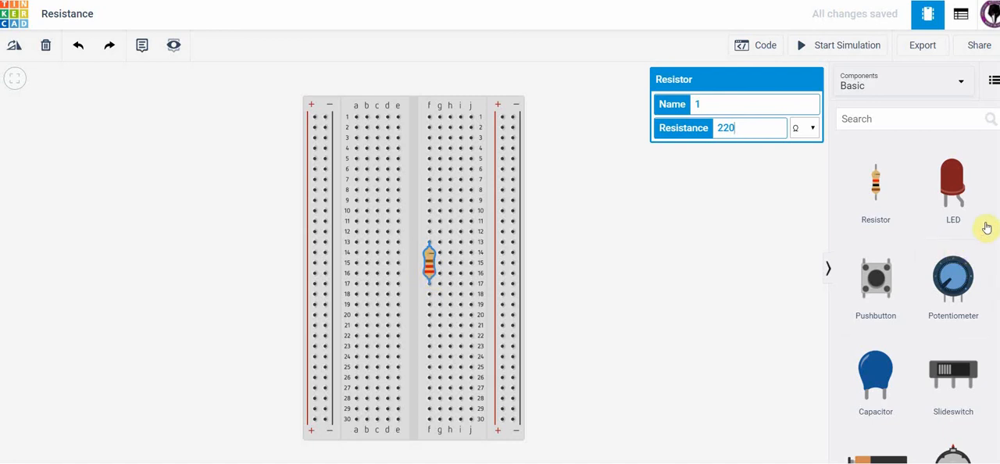
Add a multimeter over the breadboard's upper right edge and set its mode to Resistance.
scroll(985, 229, down, 1)
scroll(914, 297, down, 10)
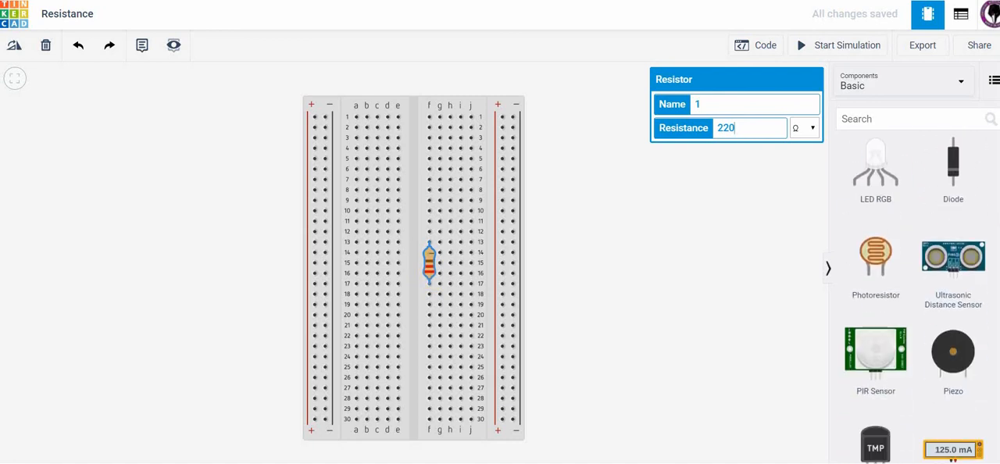
drag(955, 415, 556, 218)
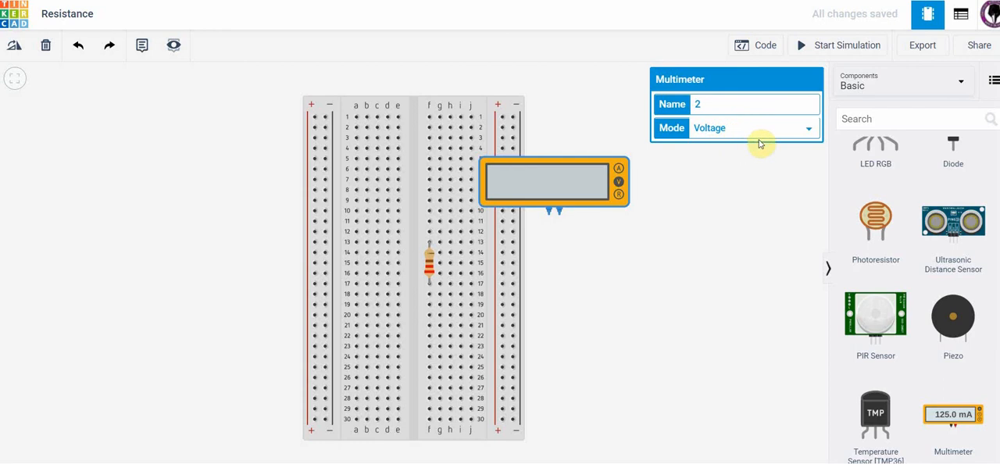
click(808, 131)
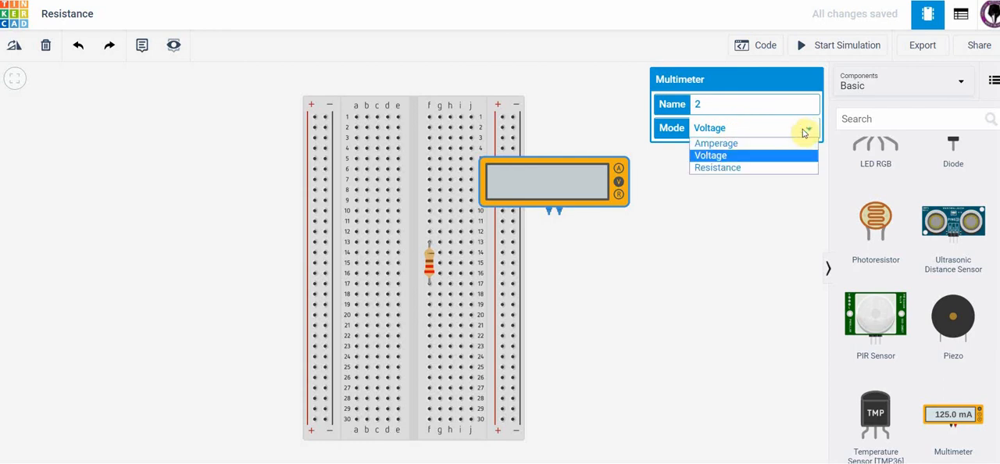
click(774, 173)
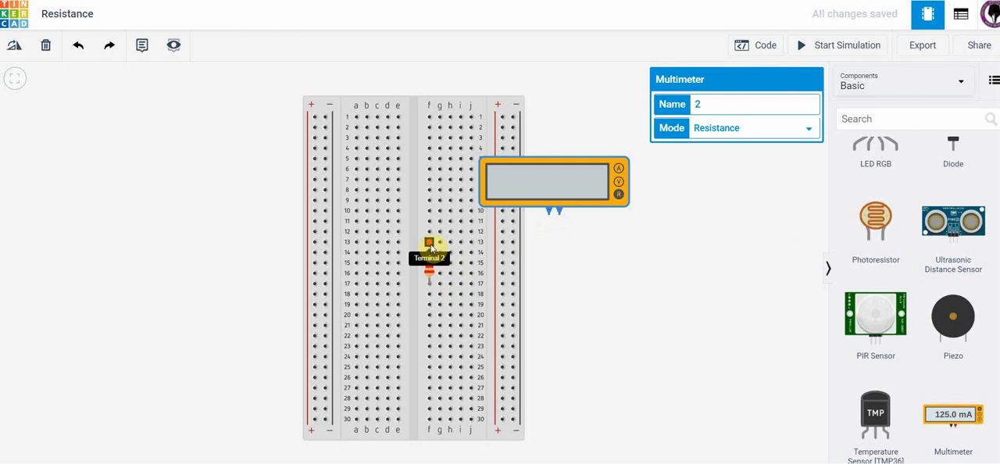
Wire the multimeter's negative terminal to hole g13 and its positive terminal to hole g17, across the resistor.
click(550, 216)
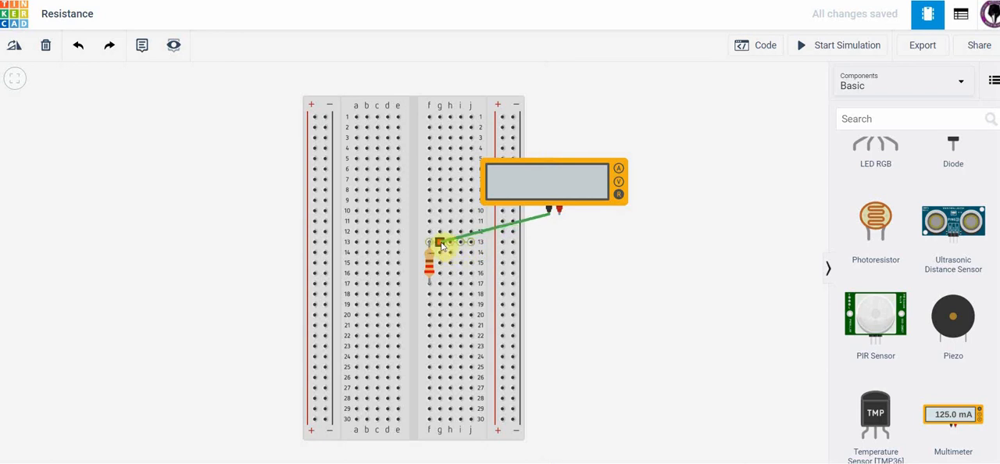
click(441, 244)
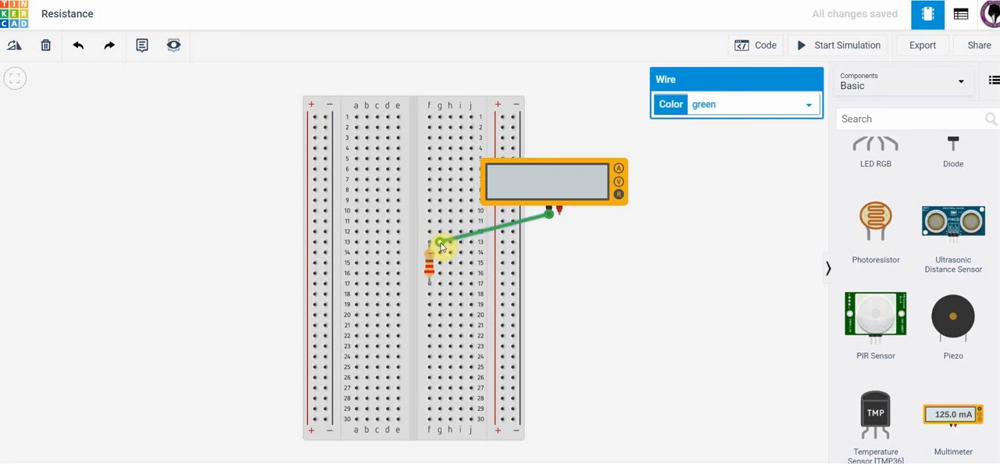
click(559, 219)
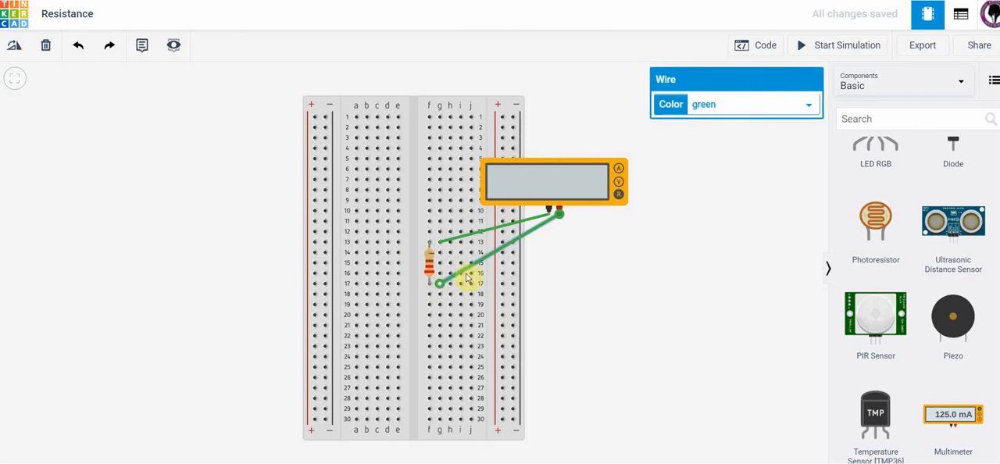
click(606, 283)
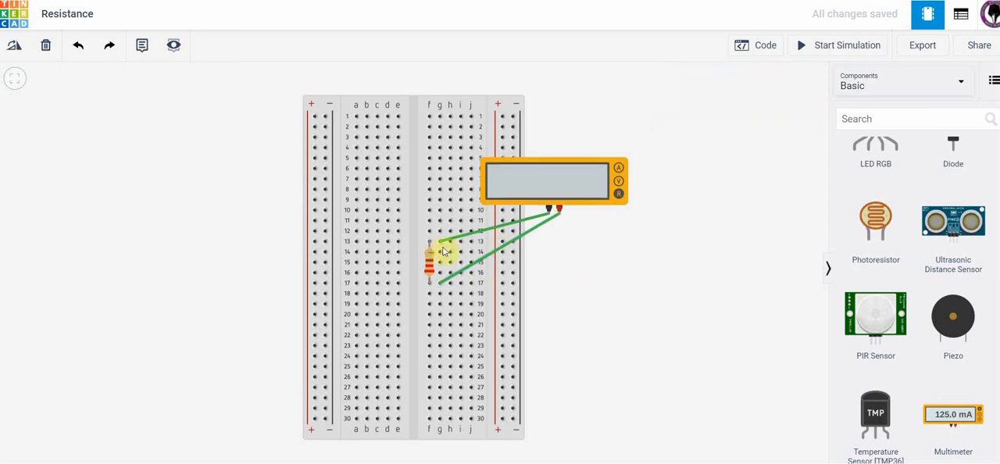
Run the simulation to measure the single resistor's resistance with the multimeter, and stop it.
click(619, 195)
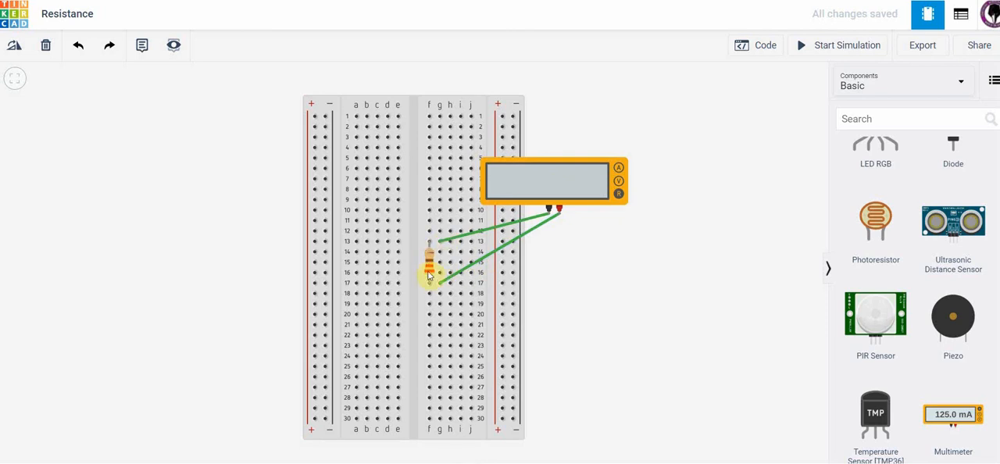
click(821, 45)
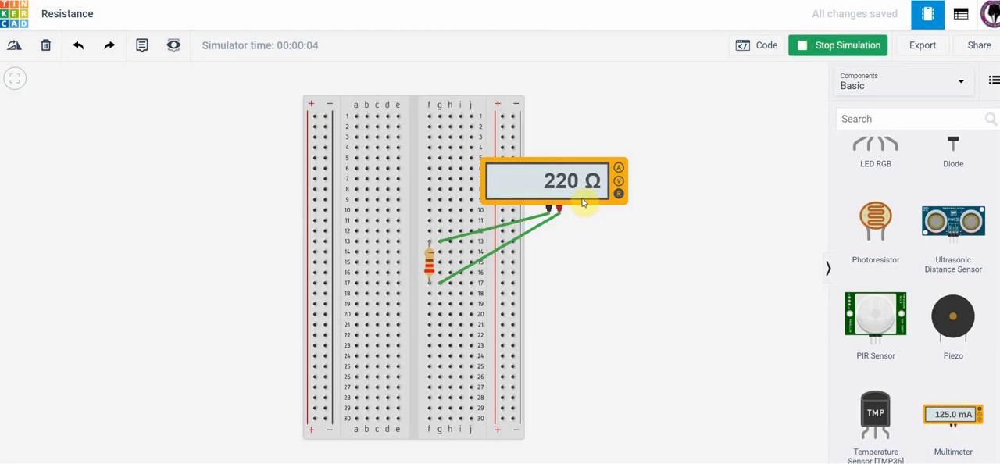
click(817, 46)
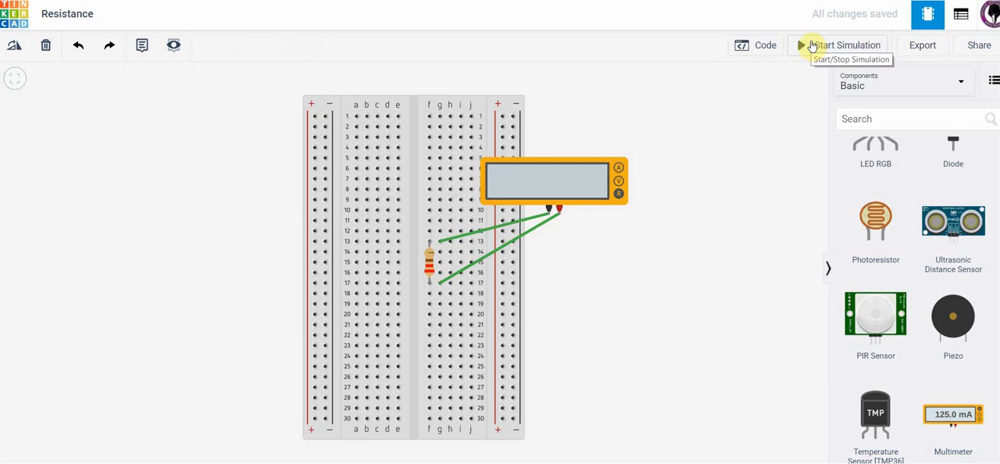
Delete the wire between the multimeter's positive terminal and row 17.
click(508, 244)
click(508, 242)
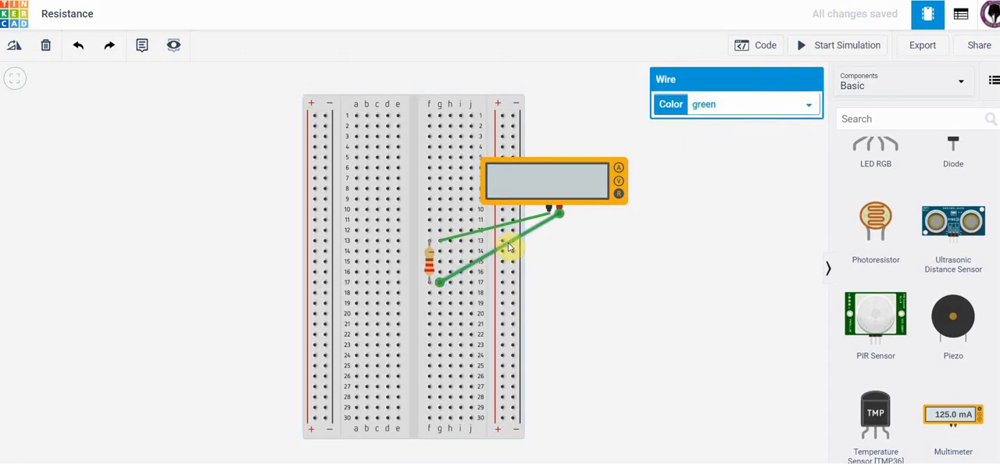
key(Delete)
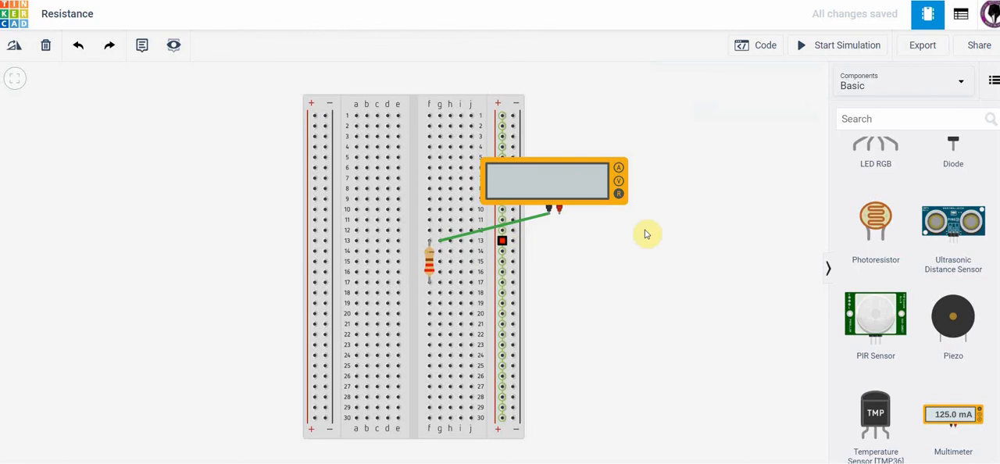
Place a second resistor in column g, spanning rows 17 to 21, in series with the first.
scroll(962, 192, up, 10)
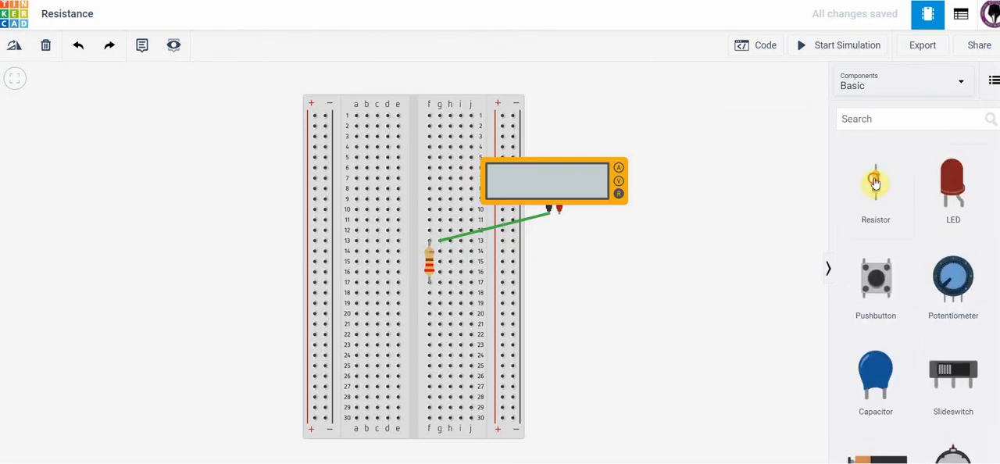
drag(848, 199, 434, 315)
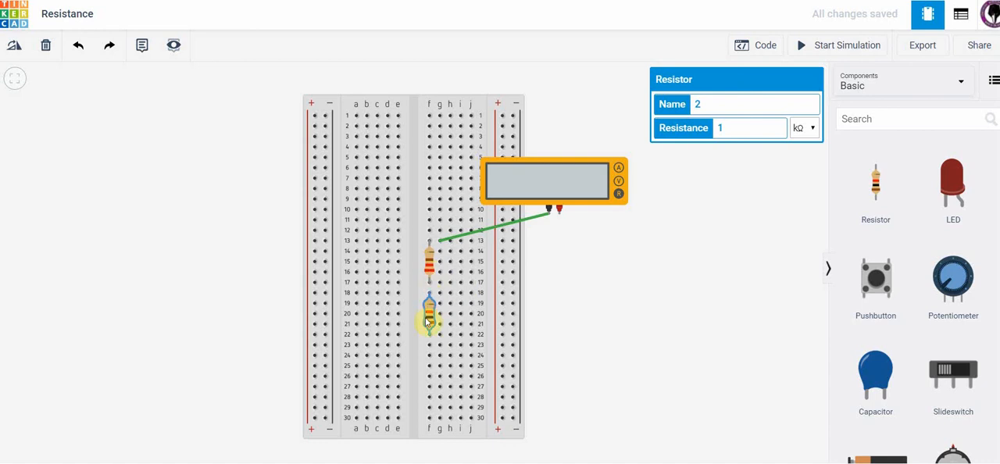
drag(431, 315, 443, 307)
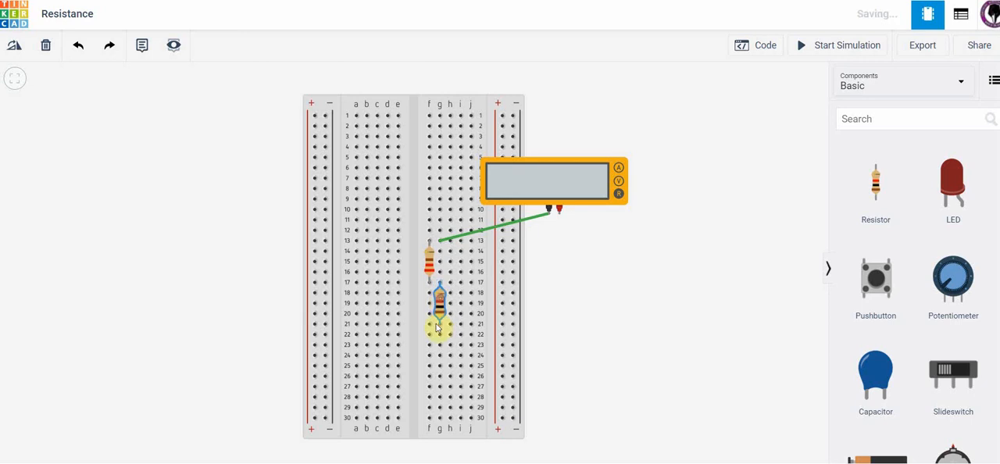
mouse_move(441, 311)
mouse_down()
mouse_move(458, 310)
mouse_move(442, 312)
mouse_up()
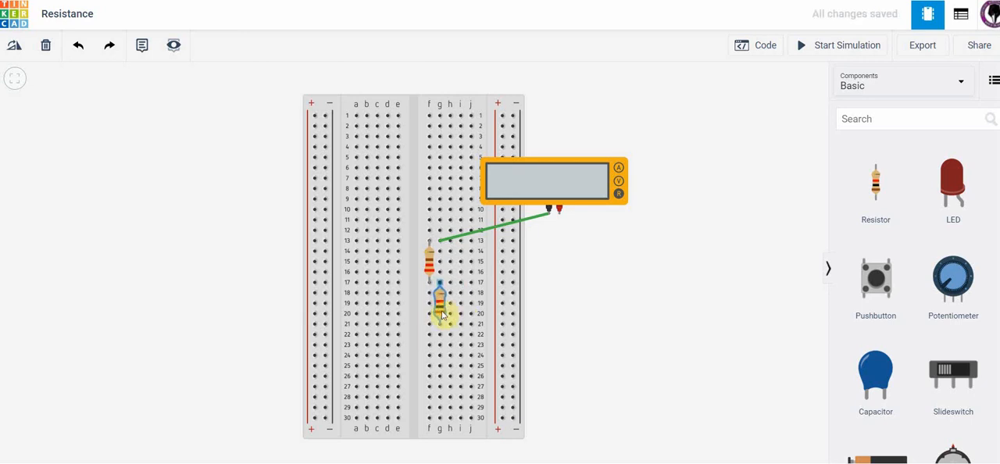
click(445, 305)
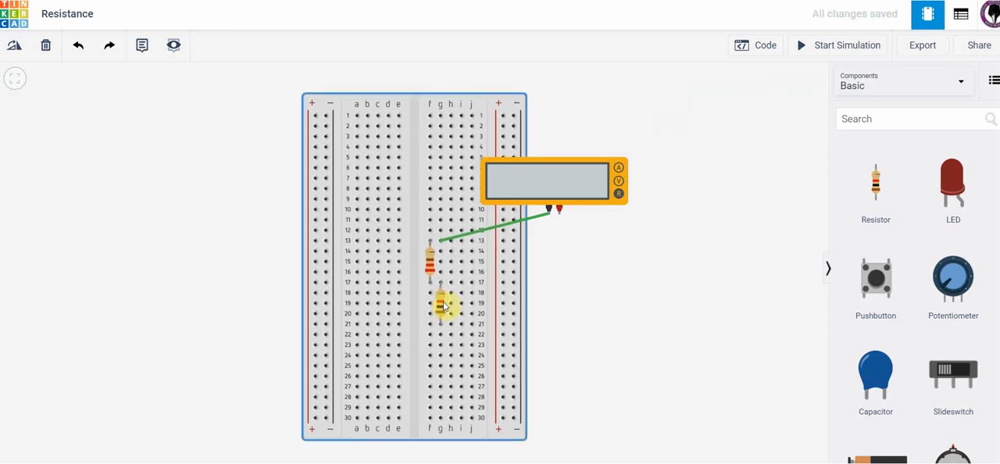
Set the second resistor's resistance to 220 Ω.
click(441, 309)
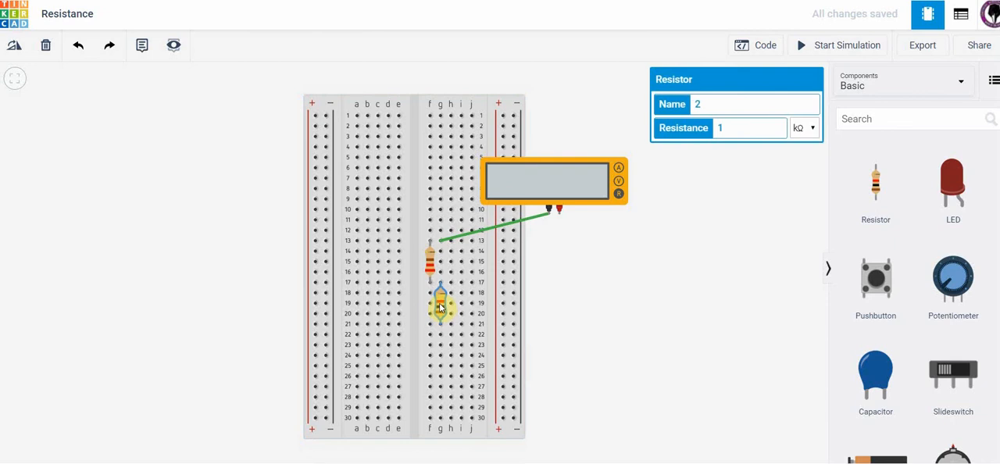
click(805, 129)
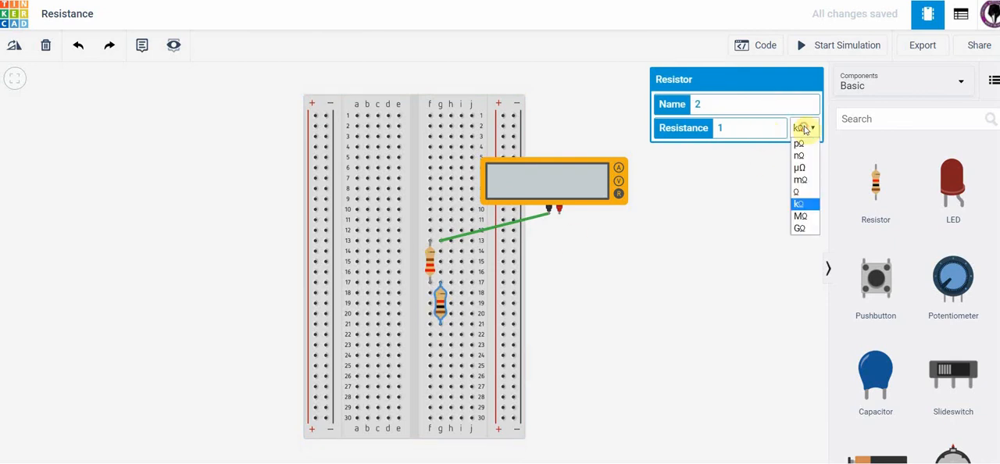
click(803, 195)
double_click(725, 127)
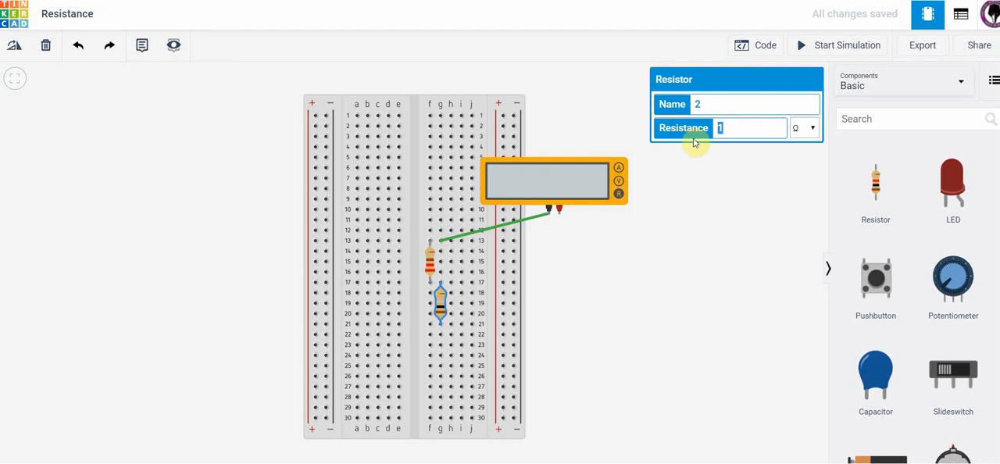
text(220)
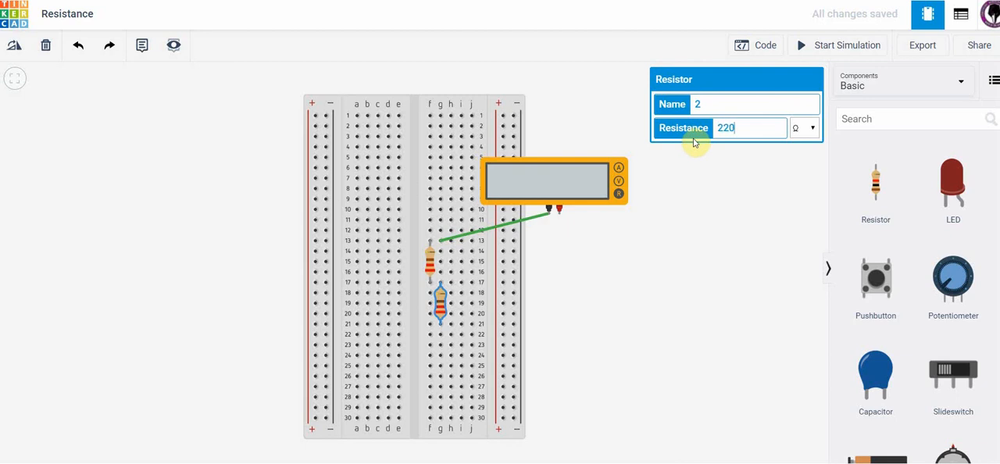
click(566, 296)
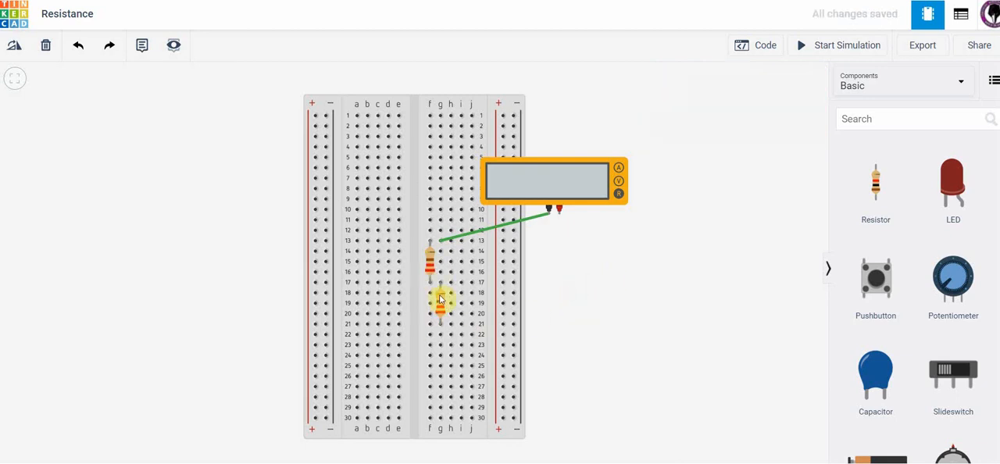
Wire the multimeter's positive terminal to hole h21, at the lower end of the second resistor.
click(559, 213)
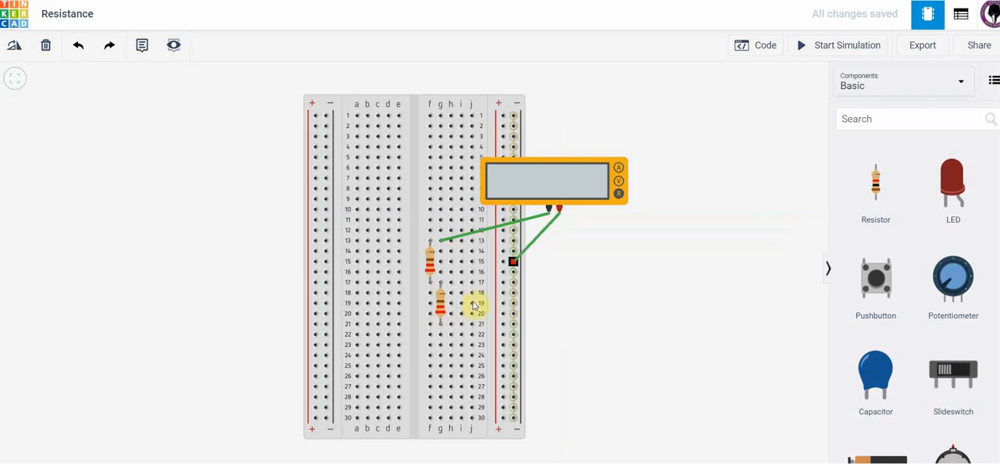
click(461, 335)
drag(461, 335, 451, 324)
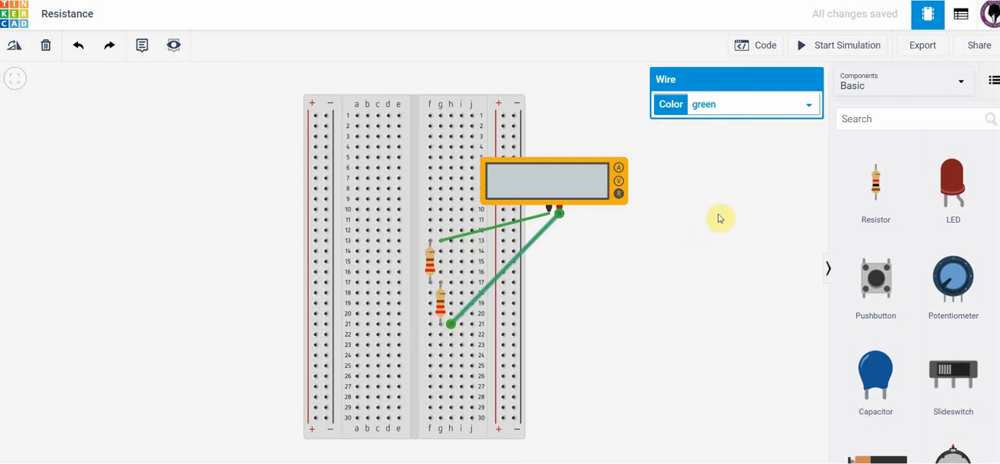
Start the simulation to measure the total resistance of the two resistors in series.
click(806, 45)
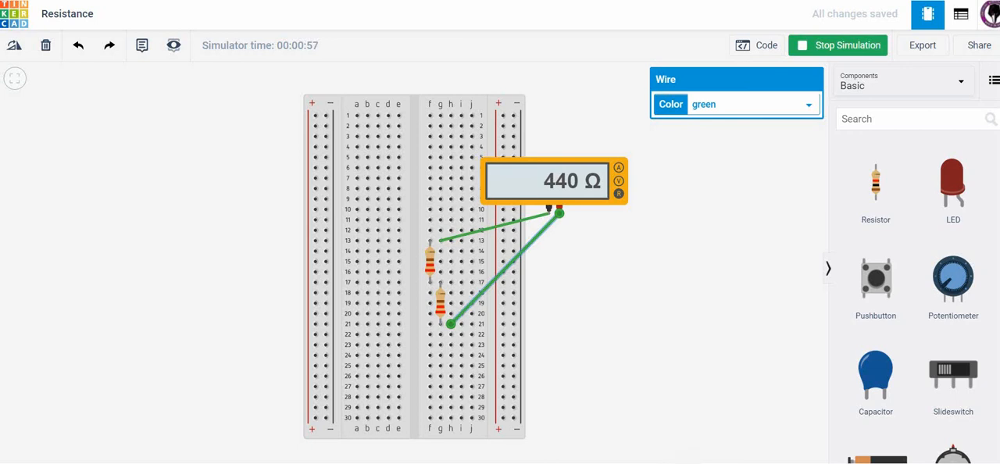
click(792, 463)
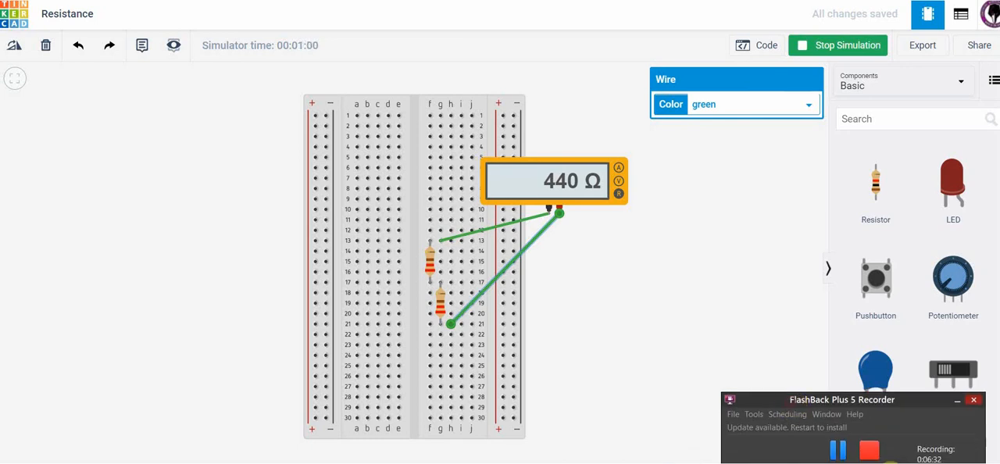